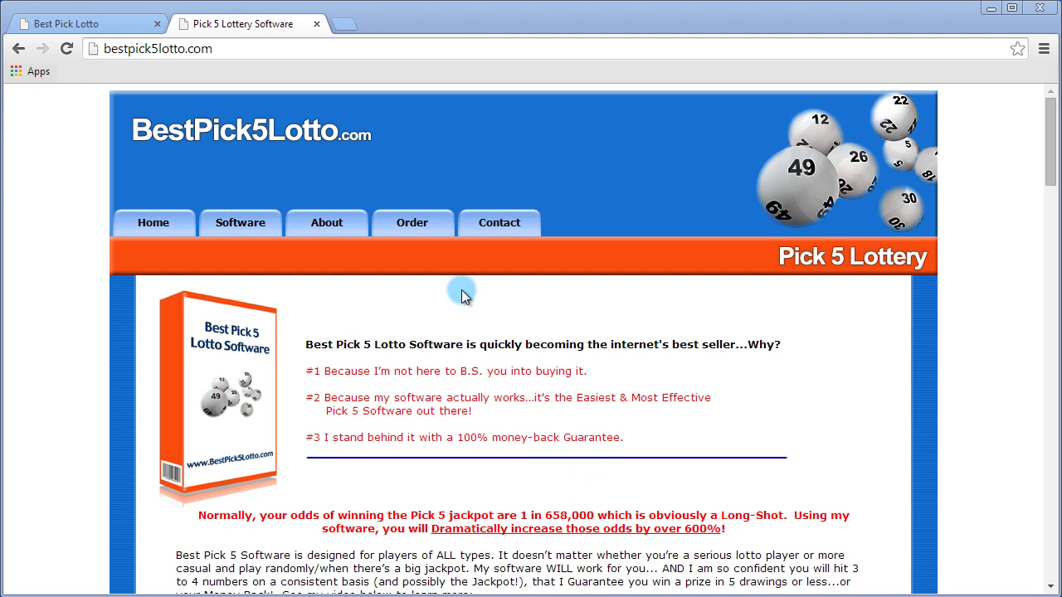
Step: Switch to the Best Pick Lotto page and load the past results for California's SuperLotto Plus
{"action": "left_click", "coordinate": [90, 26]}
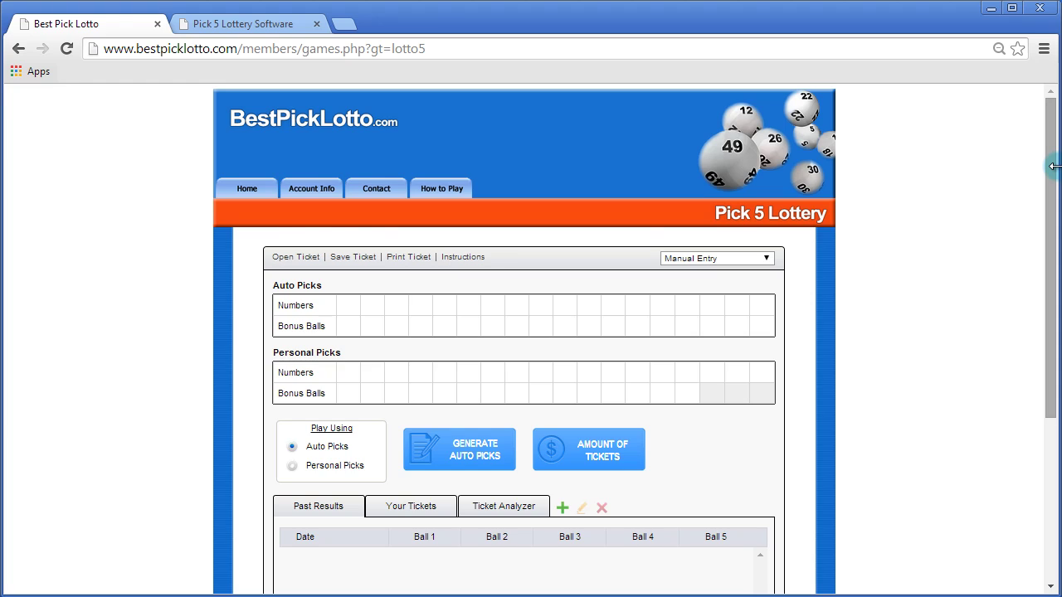
{"action": "scroll", "coordinate": [862, 336], "scroll_direction": "down", "scroll_amount": 1}
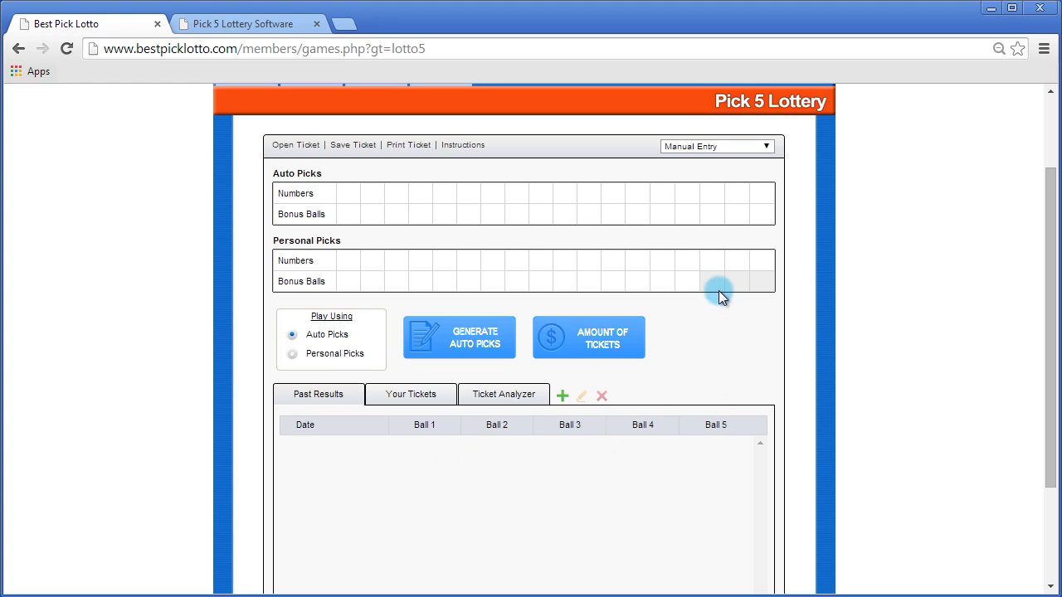
{"action": "left_click", "coordinate": [767, 147]}
{"action": "mouse_move", "coordinate": [783, 190]}
{"action": "left_mouse_down"}
{"action": "mouse_move", "coordinate": [785, 236]}
{"action": "mouse_move", "coordinate": [782, 180]}
{"action": "left_mouse_up"}
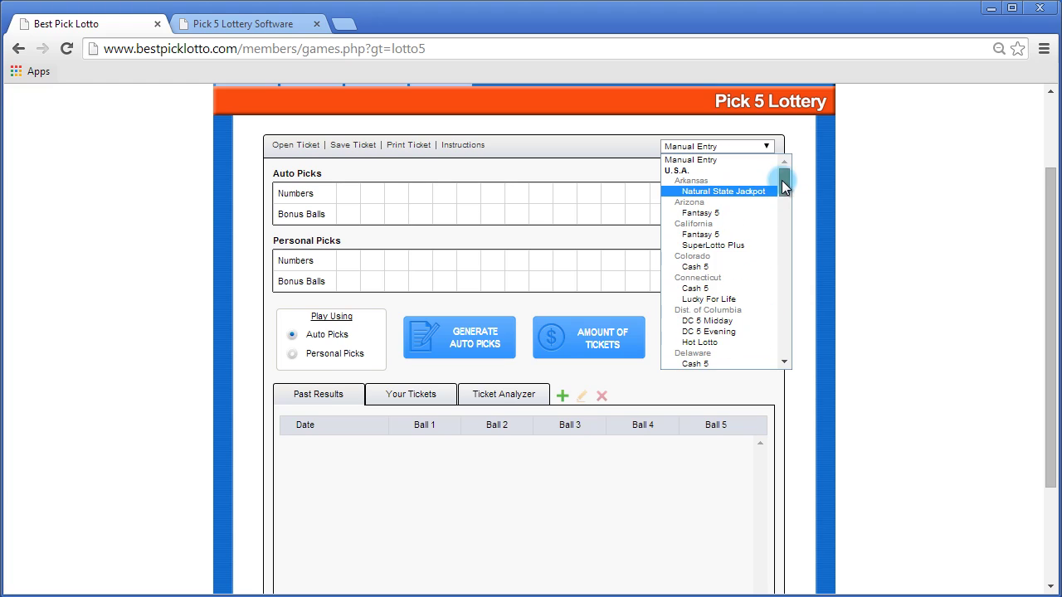
{"action": "left_click", "coordinate": [728, 245]}
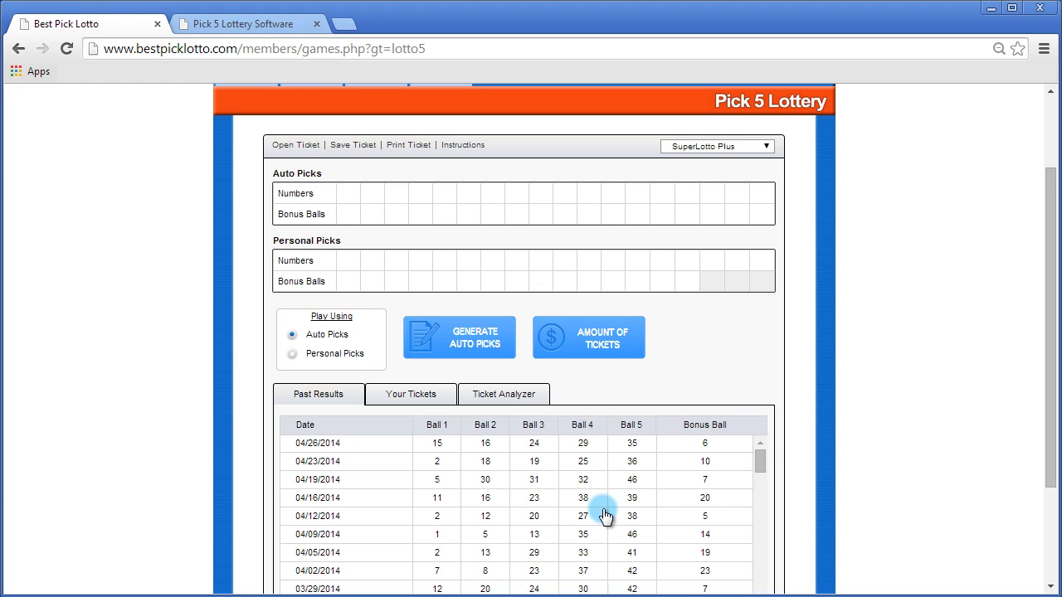
Step: Set the lottery game selection back to Manual Entry and enlarge the page
{"action": "left_click", "coordinate": [766, 146]}
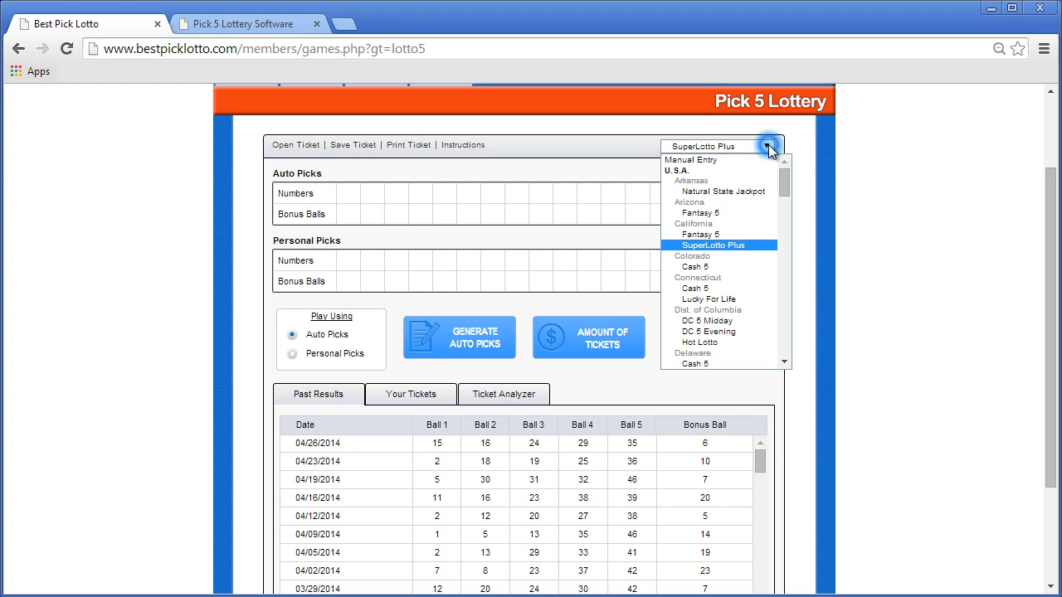
{"action": "left_click", "coordinate": [711, 160]}
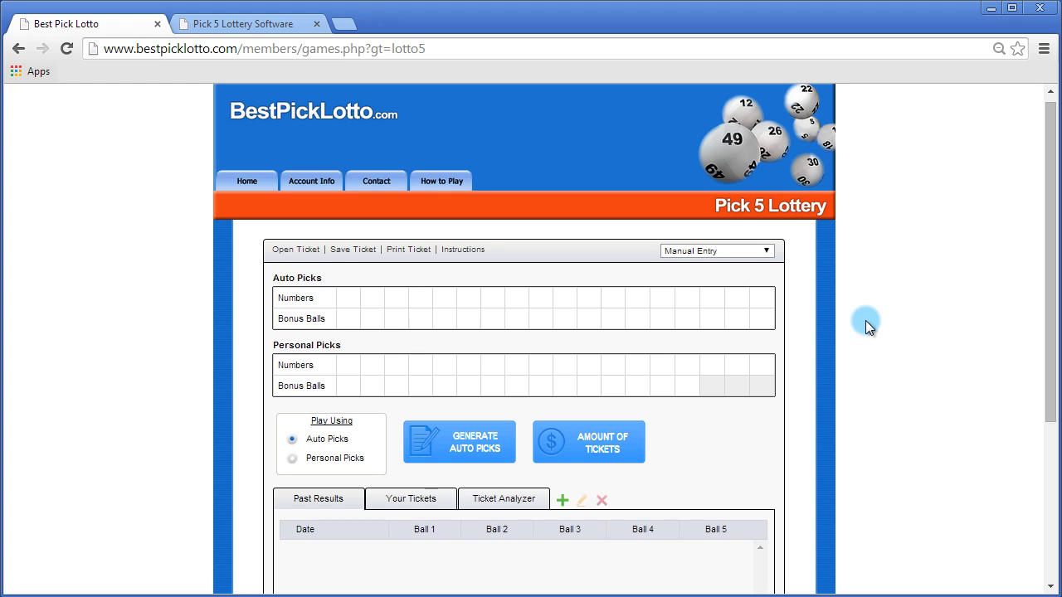
{"action": "left_click_drag", "start_coordinate": [1045, 216], "coordinate": [1045, 278]}
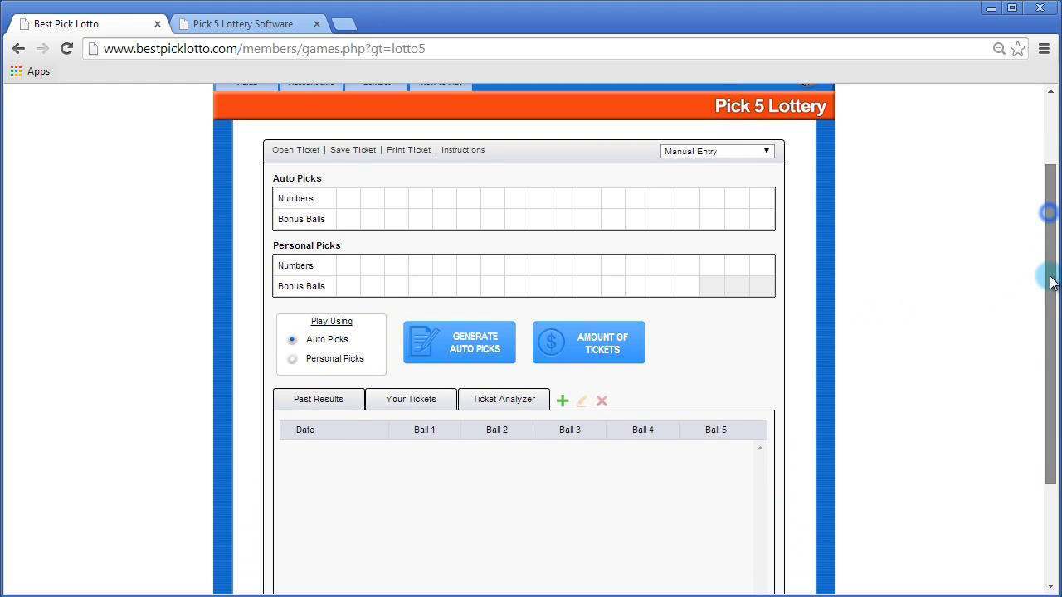
{"action": "key", "text": "ctrl+plus"}
{"action": "key", "text": "ctrl+plus"}
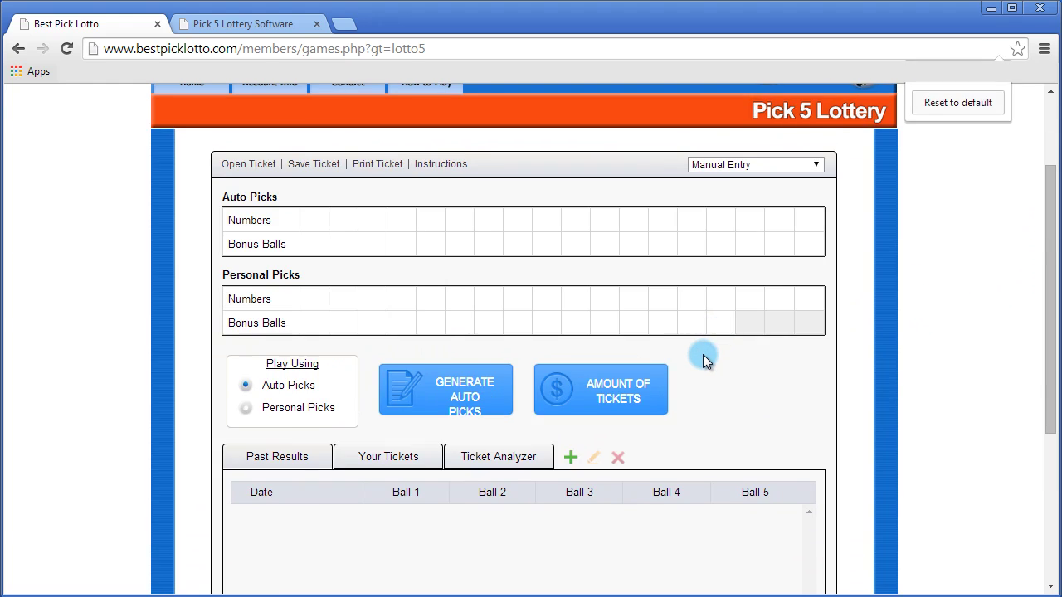
Step: Start a new drawing result in Past Results and set its date to April 1, 2014
{"action": "scroll", "coordinate": [703, 354], "scroll_direction": "down", "scroll_amount": 1}
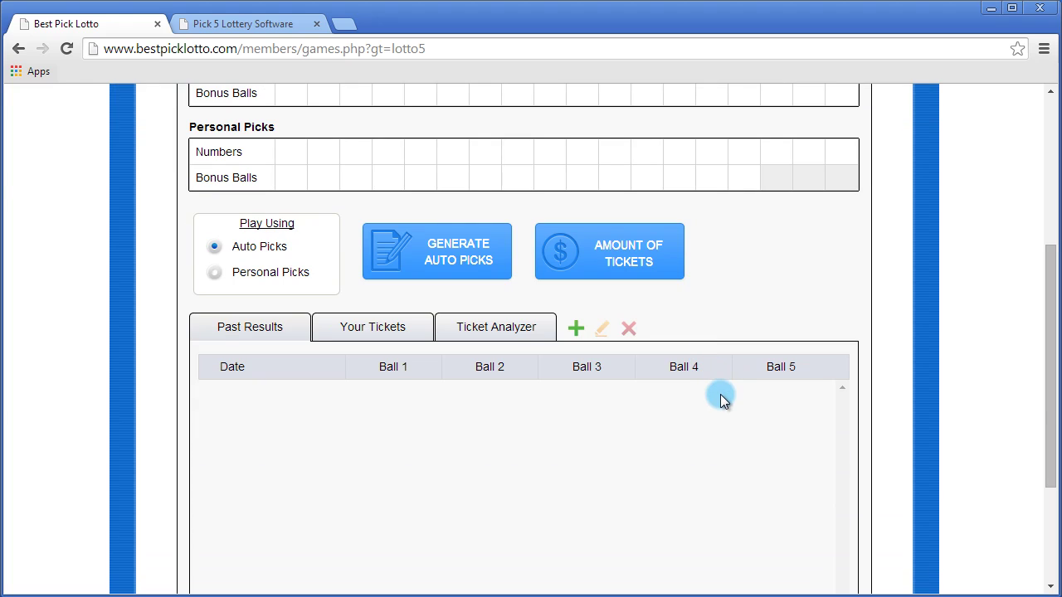
{"action": "left_click", "coordinate": [249, 330]}
{"action": "left_click", "coordinate": [575, 328]}
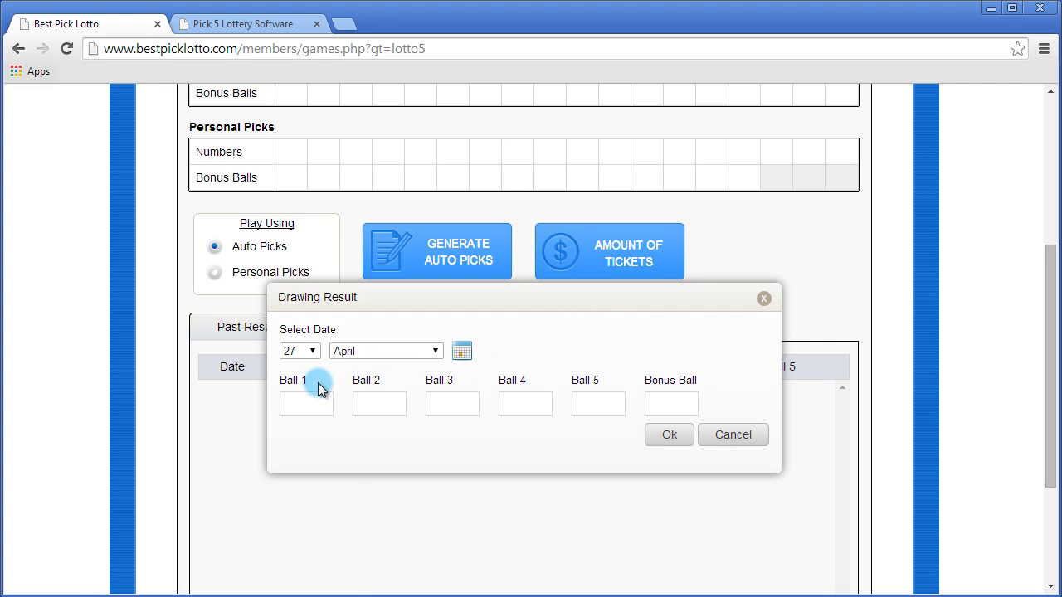
{"action": "left_click", "coordinate": [461, 351]}
{"action": "left_click", "coordinate": [531, 451]}
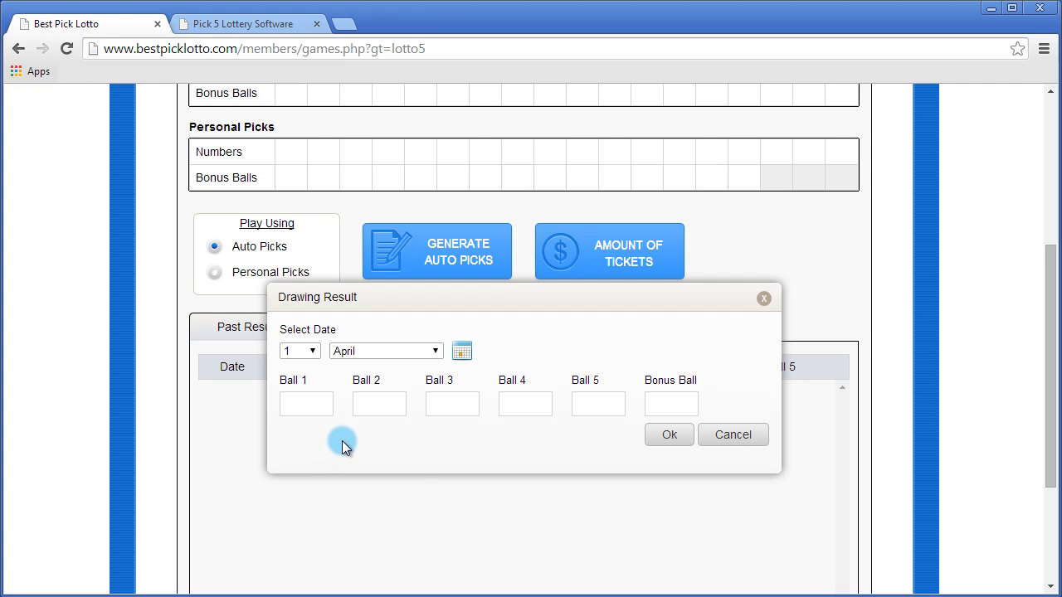
Step: Enter balls 5, 24, 32, 17 and 37 with bonus ball 9 for the drawing and save the result
{"action": "left_click", "coordinate": [311, 405]}
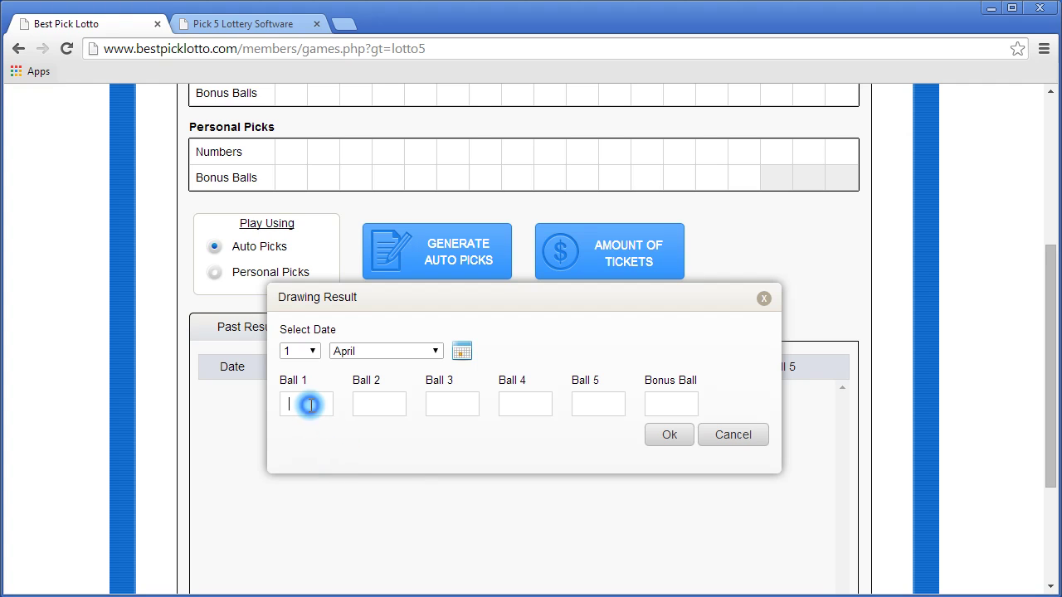
{"action": "type", "text": "5"}
{"action": "type", "text": "24"}
{"action": "key", "text": "Tab"}
{"action": "type", "text": "32"}
{"action": "key", "text": "Tab"}
{"action": "type", "text": "17"}
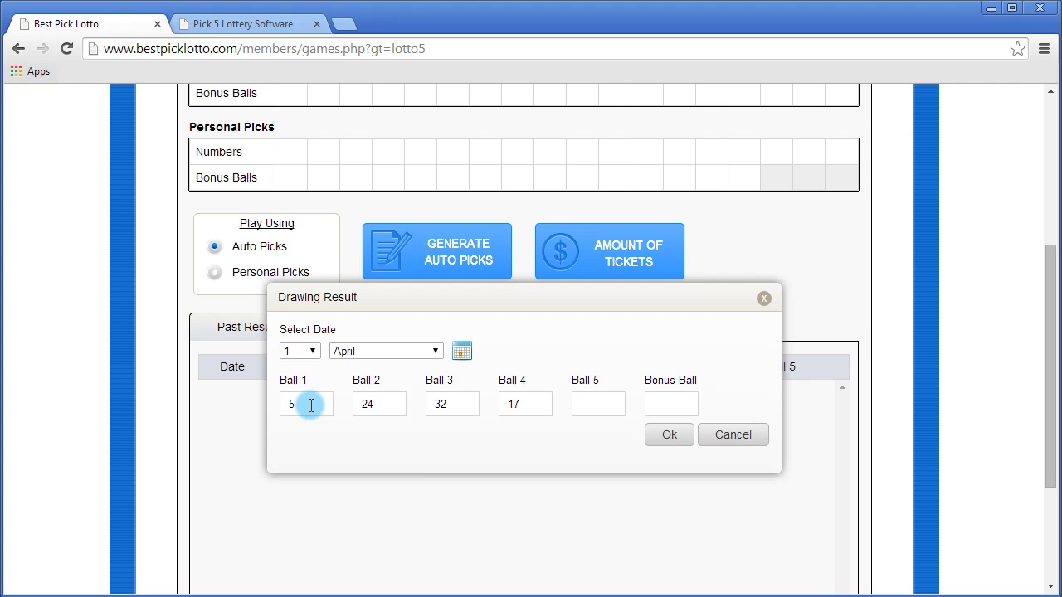
{"action": "key", "text": "Tab"}
{"action": "type", "text": "37"}
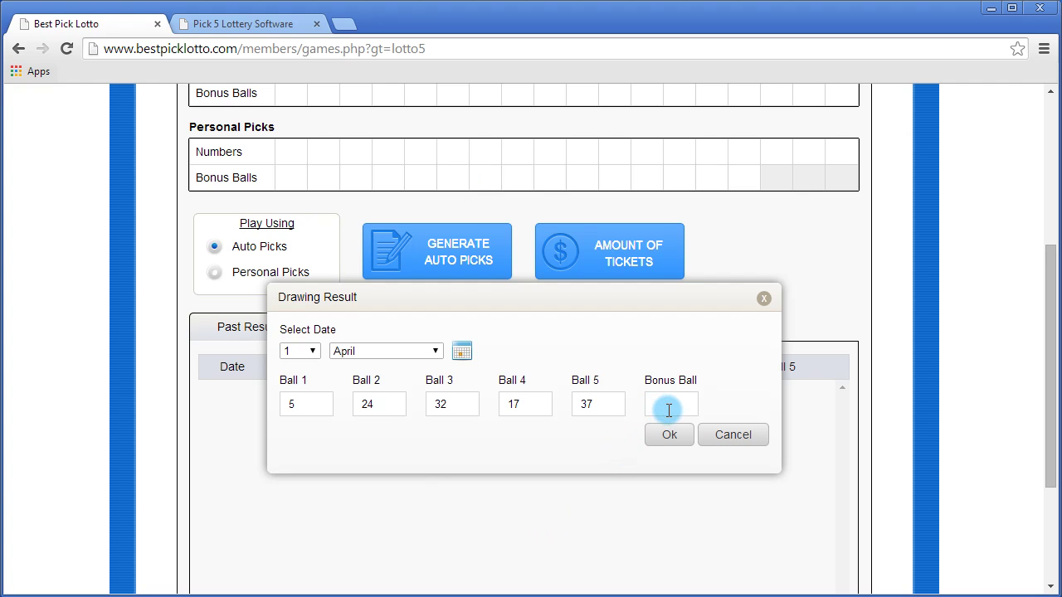
{"action": "left_click", "coordinate": [674, 405]}
{"action": "type", "text": "9"}
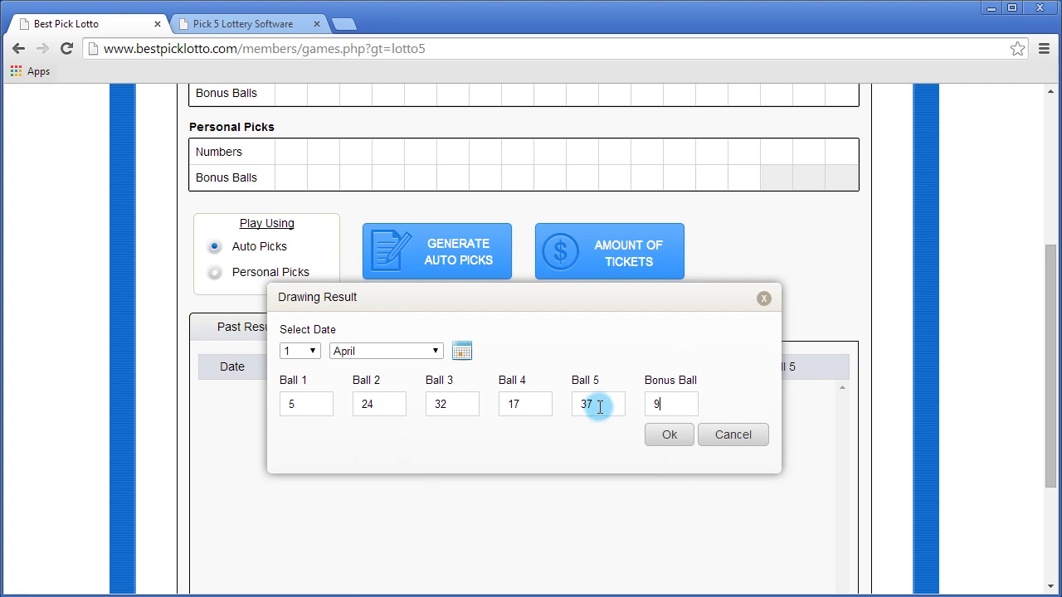
{"action": "left_click", "coordinate": [668, 437]}
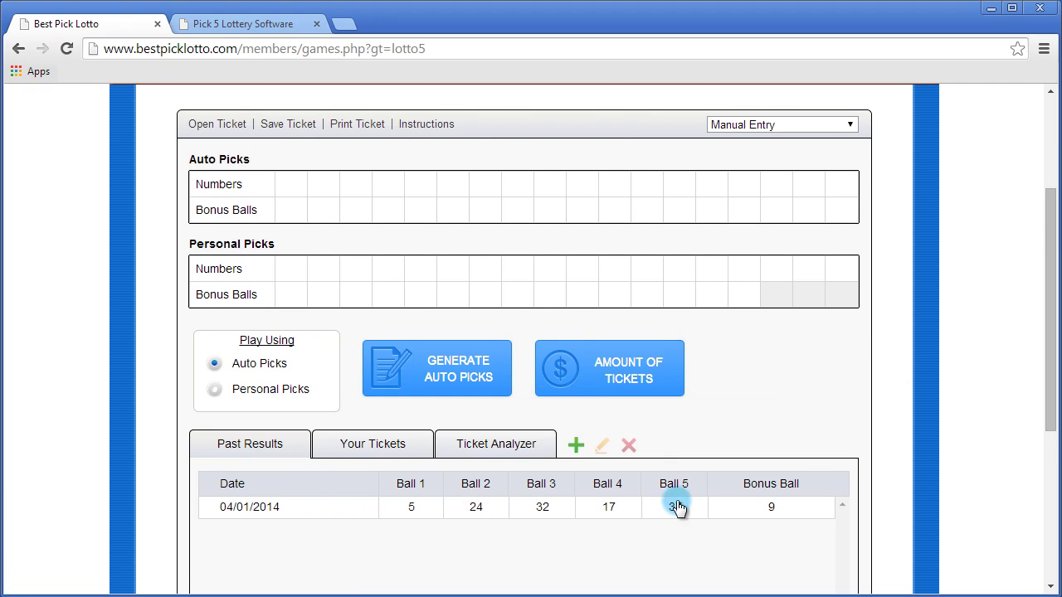
Step: Edit the 04/01/2014 drawing result, set its bonus ball to 12 and save it
{"action": "left_click", "coordinate": [313, 509]}
{"action": "left_click", "coordinate": [603, 447]}
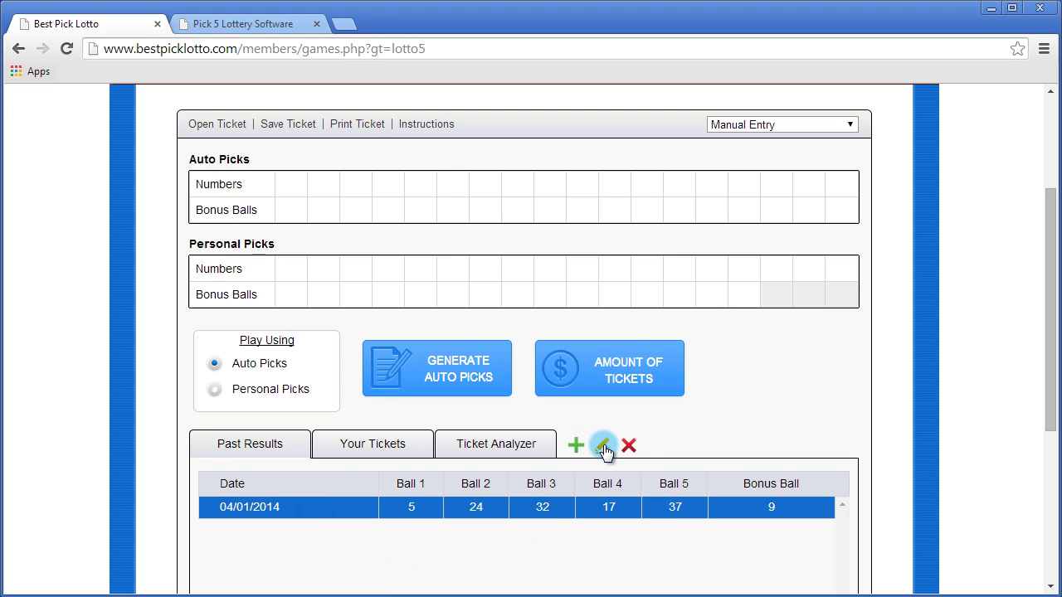
{"action": "double_click", "coordinate": [657, 405]}
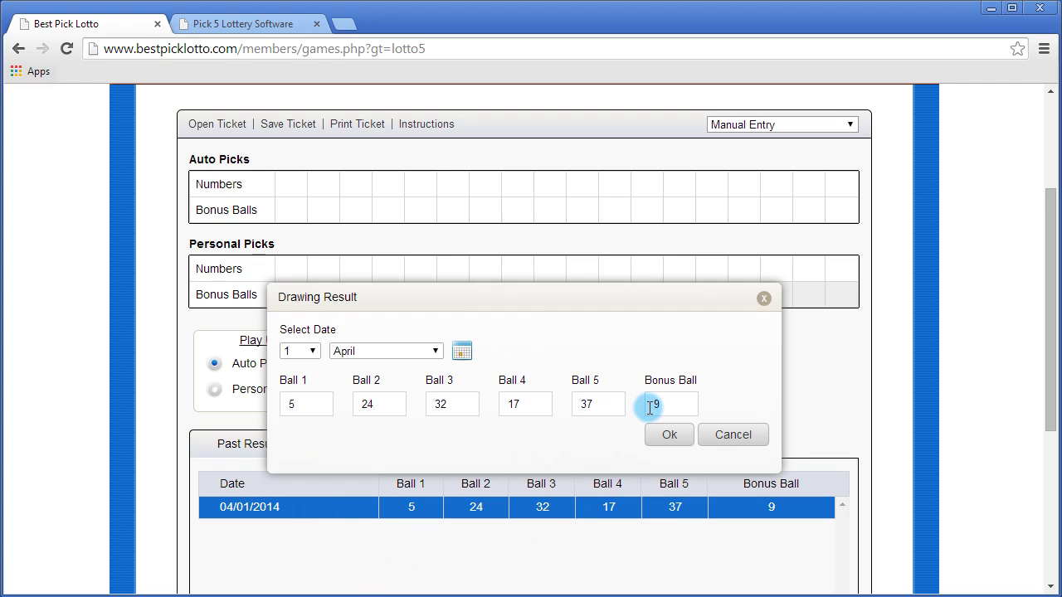
{"action": "type", "text": "12"}
{"action": "left_click", "coordinate": [674, 436]}
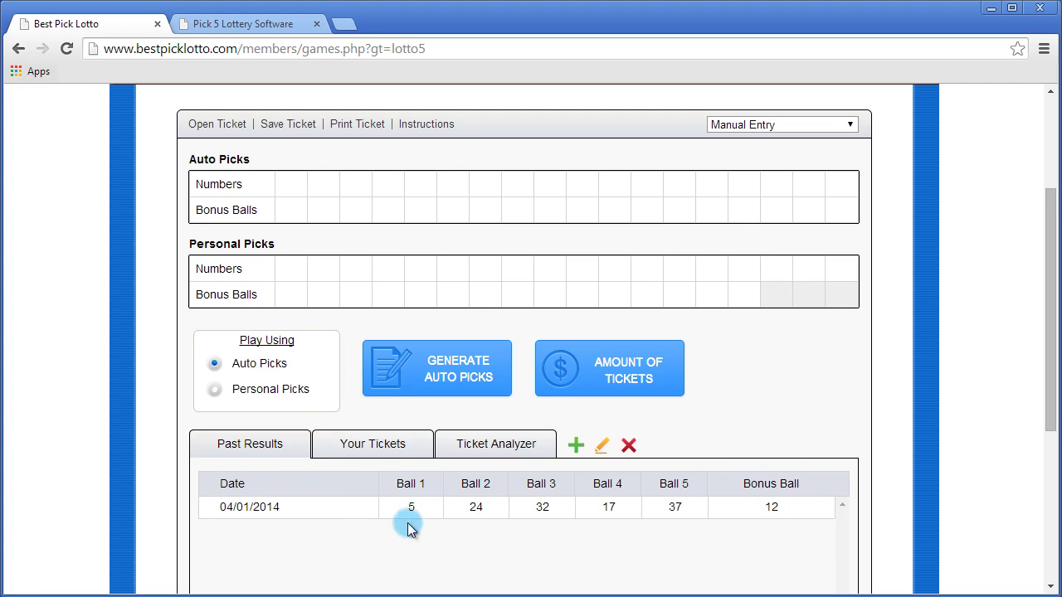
{"action": "left_click", "coordinate": [323, 512]}
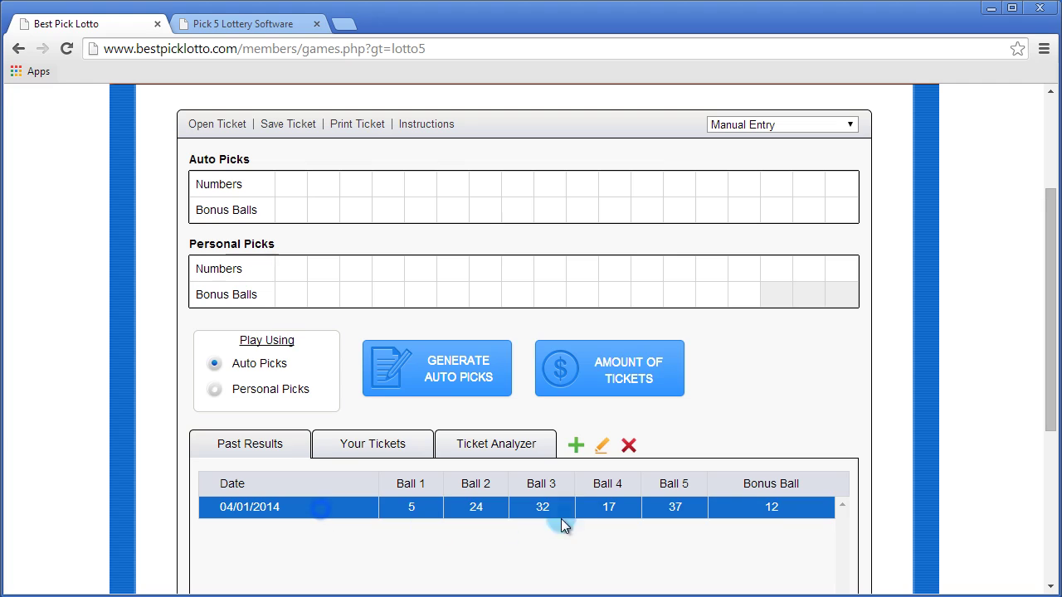
{"action": "left_click", "coordinate": [631, 447]}
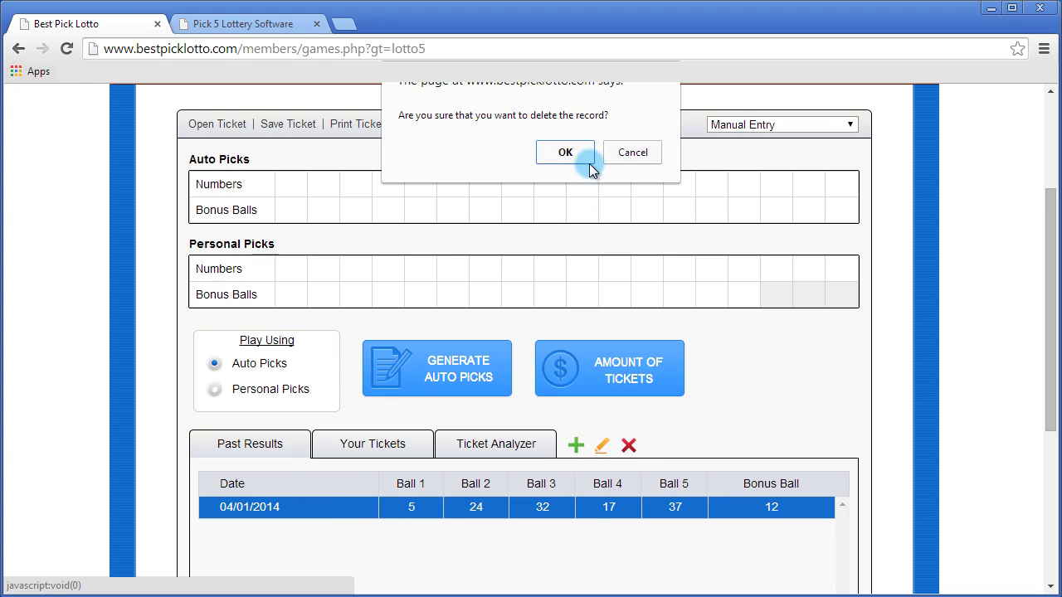
{"action": "left_click", "coordinate": [630, 150]}
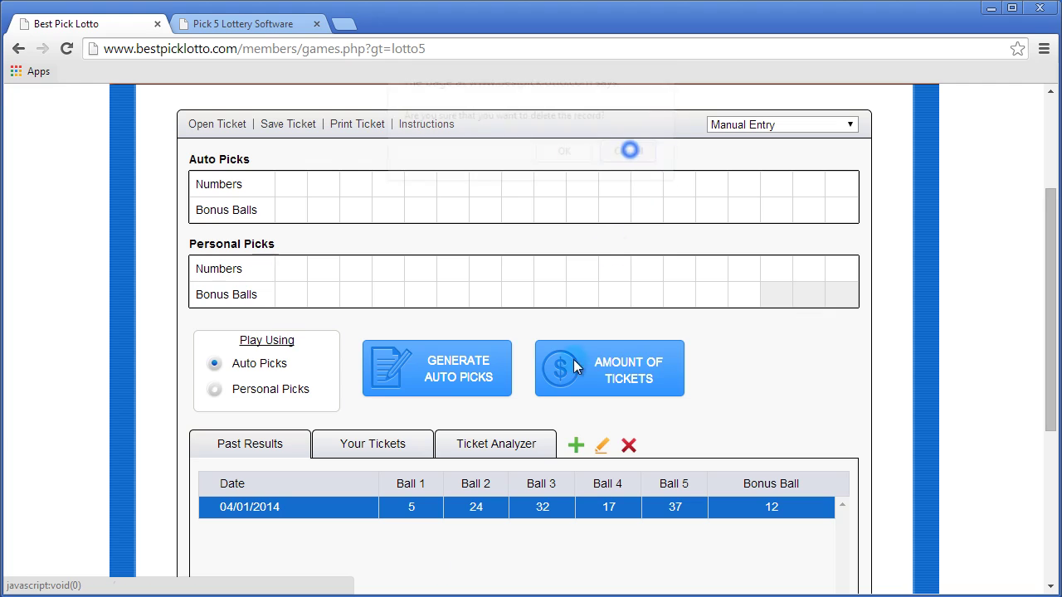
{"action": "left_click", "coordinate": [355, 507]}
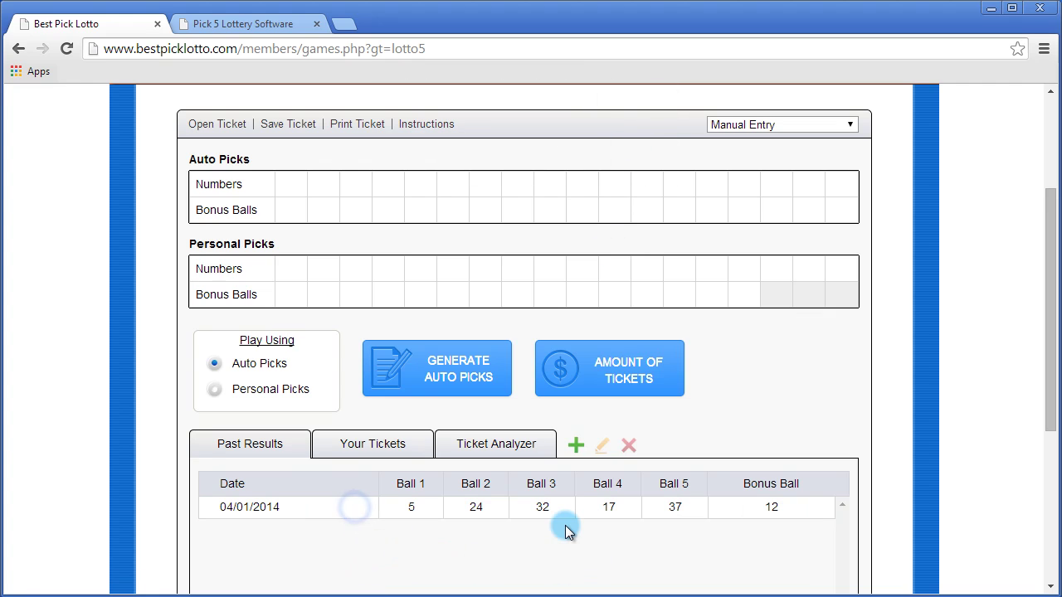
Step: Start another drawing result in Past Results and set its date to April 2, 2014
{"action": "left_click", "coordinate": [576, 447]}
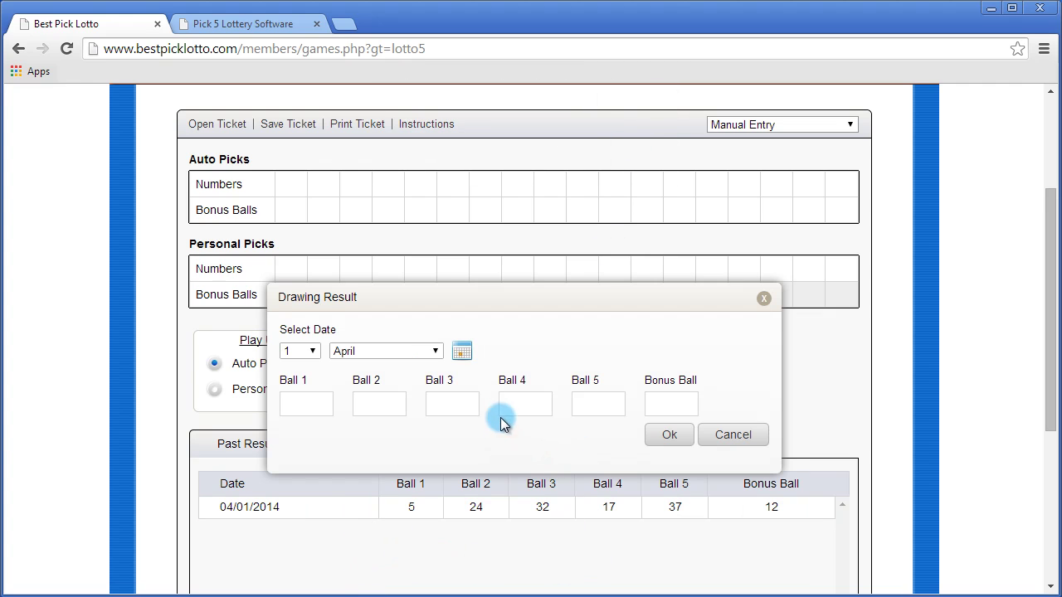
{"action": "left_click", "coordinate": [462, 351]}
{"action": "left_click", "coordinate": [553, 441]}
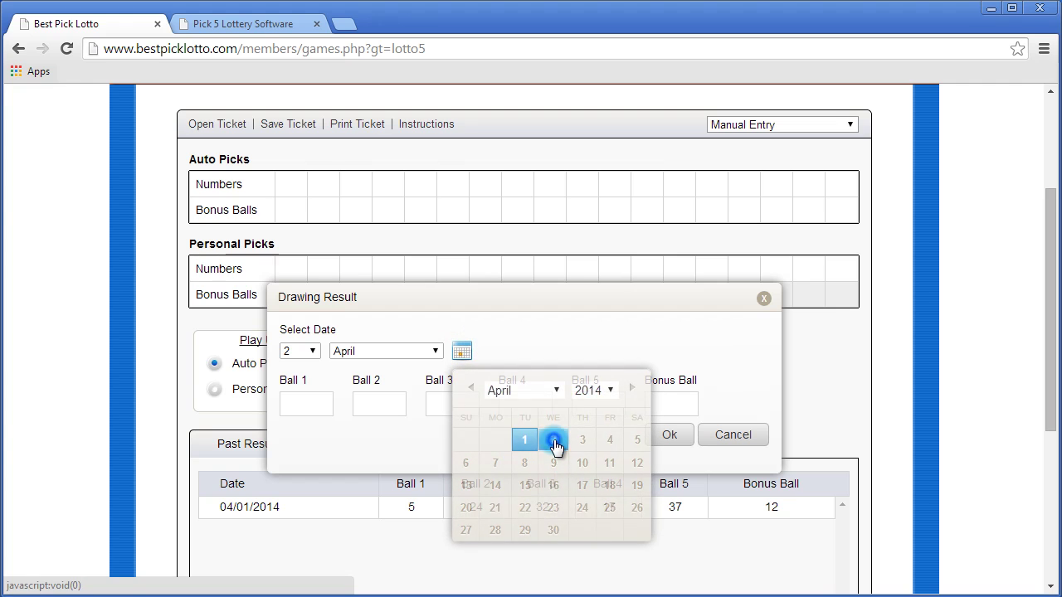
Step: Enter balls 23, 30, 10, 15 and 27 with bonus ball 15 for the April 2 drawing and save the result
{"action": "left_click", "coordinate": [310, 407]}
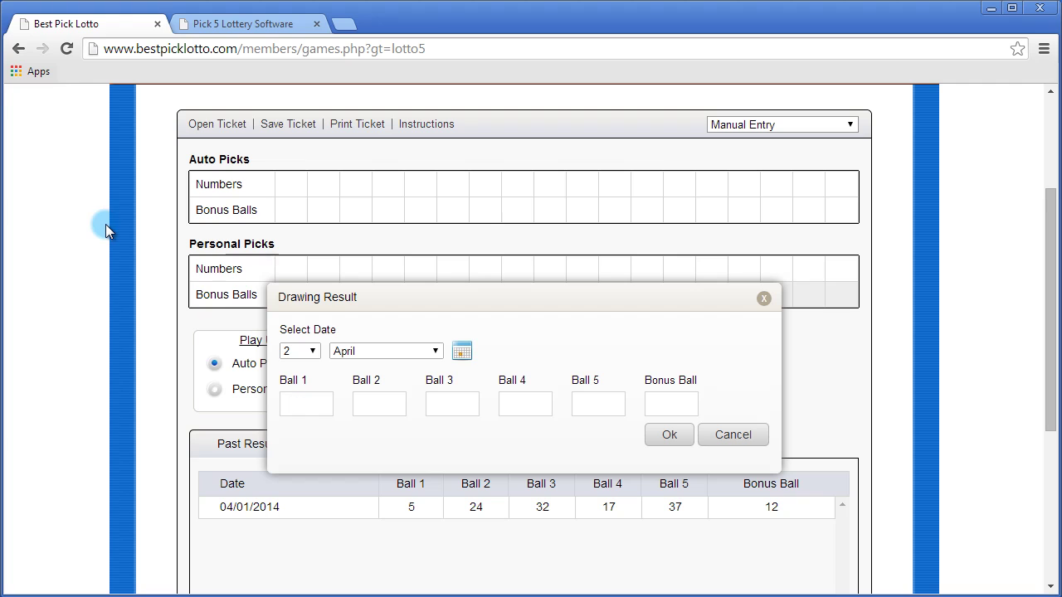
{"action": "type", "text": "23"}
{"action": "key", "text": "Tab"}
{"action": "type", "text": "30"}
{"action": "key", "text": "Tab"}
{"action": "type", "text": "10"}
{"action": "key", "text": "Tab"}
{"action": "type", "text": "15"}
{"action": "key", "text": "Tab"}
{"action": "type", "text": "27"}
{"action": "key", "text": "Tab"}
{"action": "type", "text": "15"}
{"action": "left_click", "coordinate": [663, 431]}
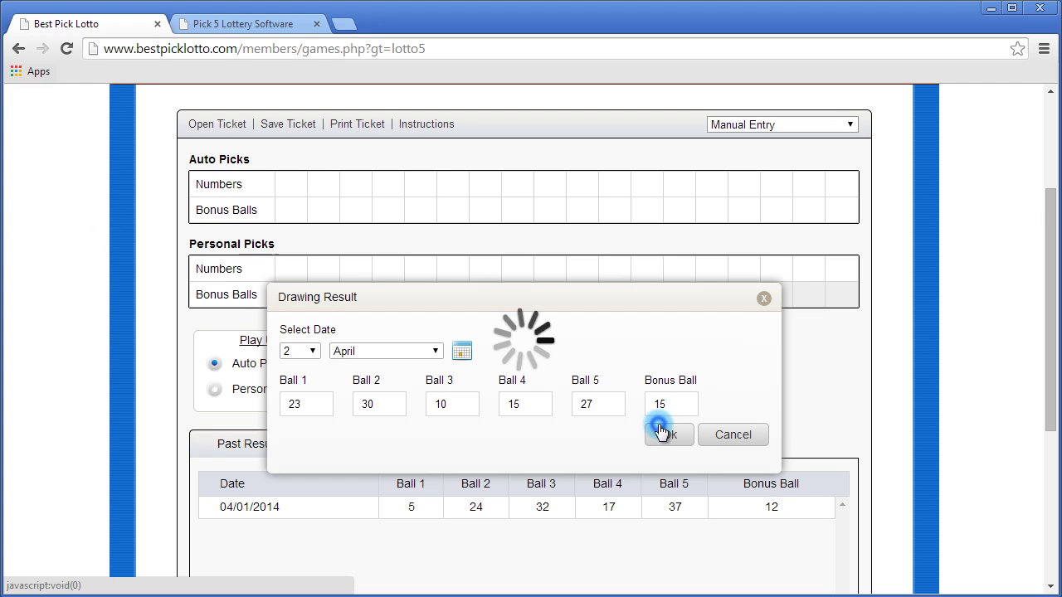